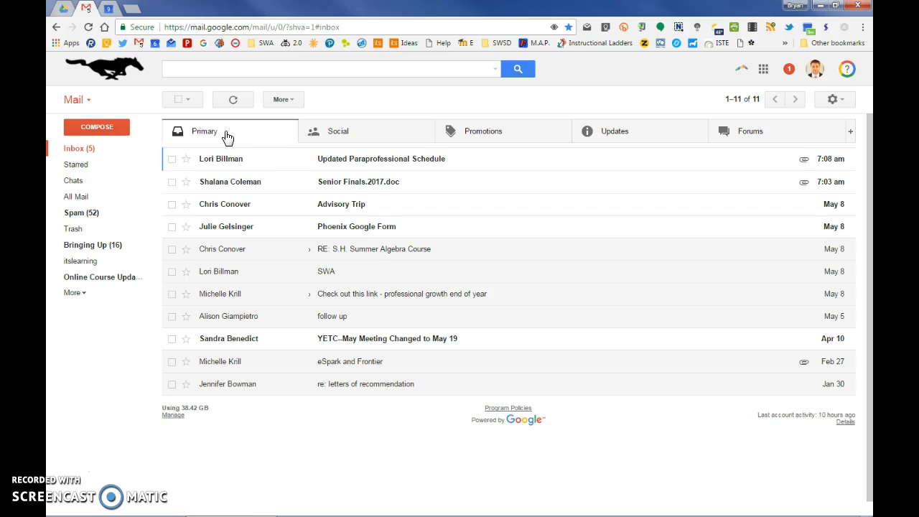
# Look through the messages in the Primary, Social, Promotions, Updates and Forums inbox categories
pyautogui.click(215, 139)
pyautogui.click(363, 142)
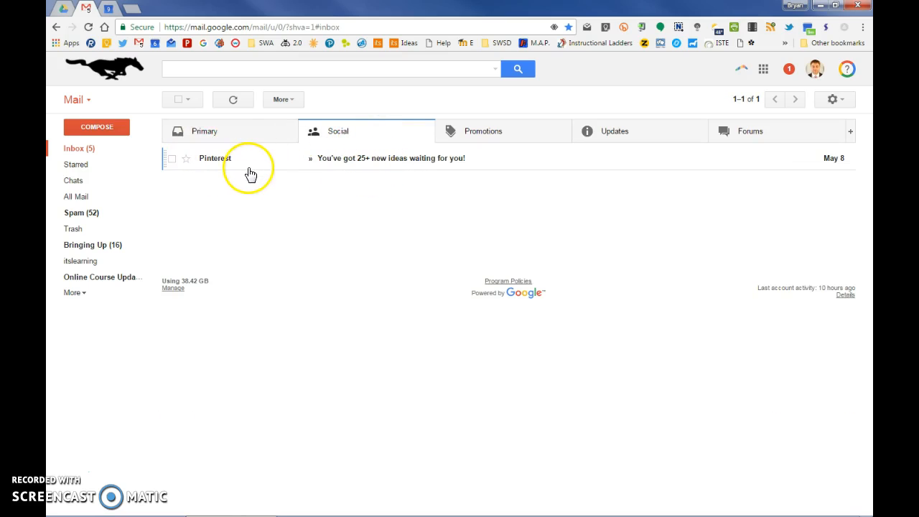
pyautogui.click(514, 140)
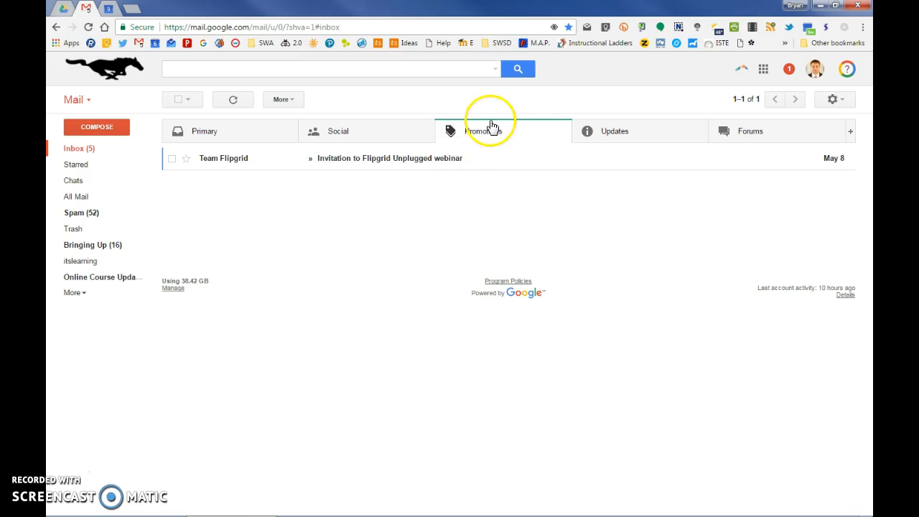
pyautogui.click(631, 140)
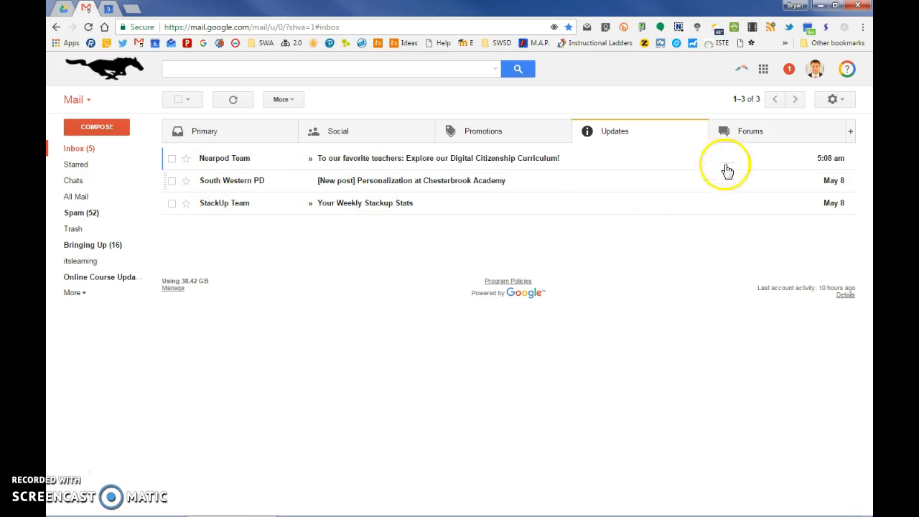
pyautogui.click(754, 139)
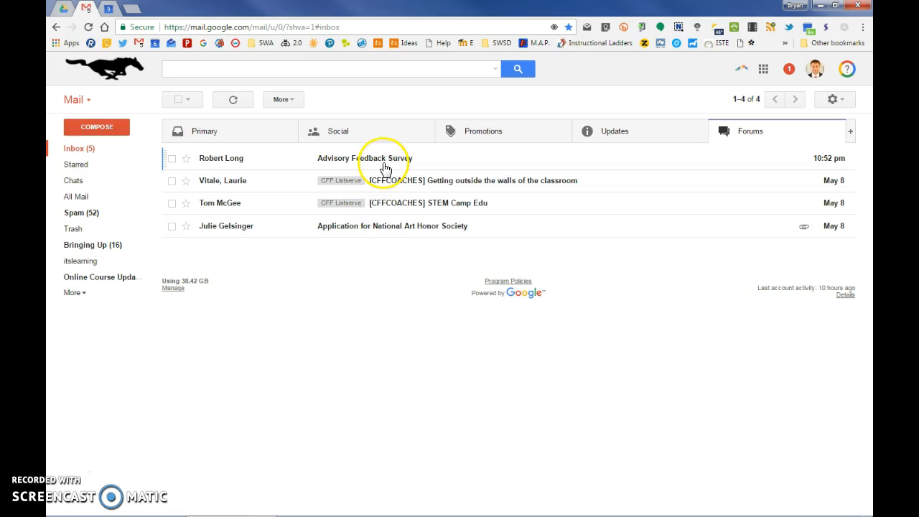
# Move the "Senior Finals.2017.doc" conversation from Primary to the Forums category and reload the inbox
pyautogui.click(237, 136)
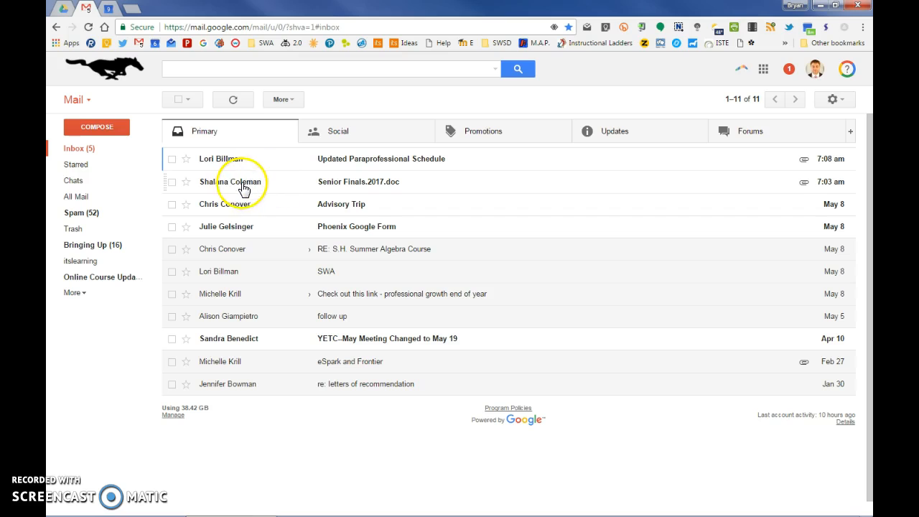
pyautogui.moveTo(244, 186); pyautogui.dragTo(764, 135)
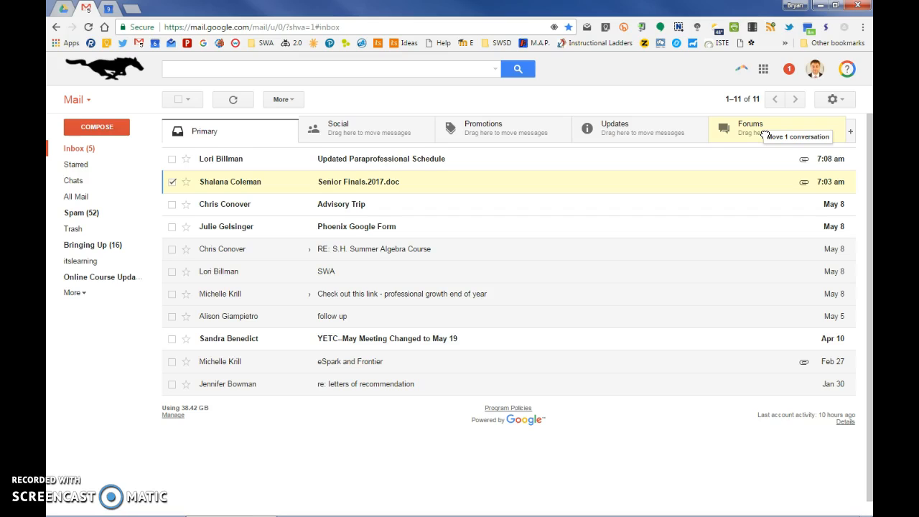
pyautogui.moveTo(763, 135); pyautogui.dragTo(767, 137)
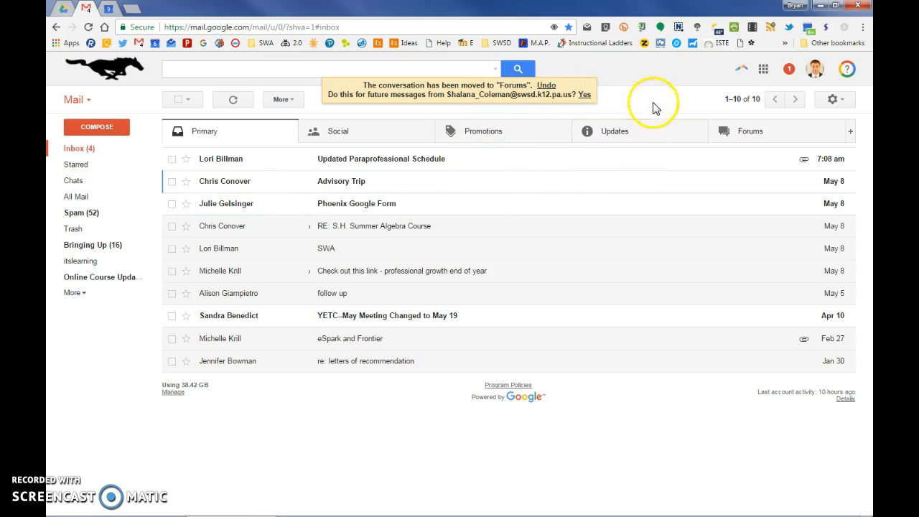
pyautogui.click(88, 26)
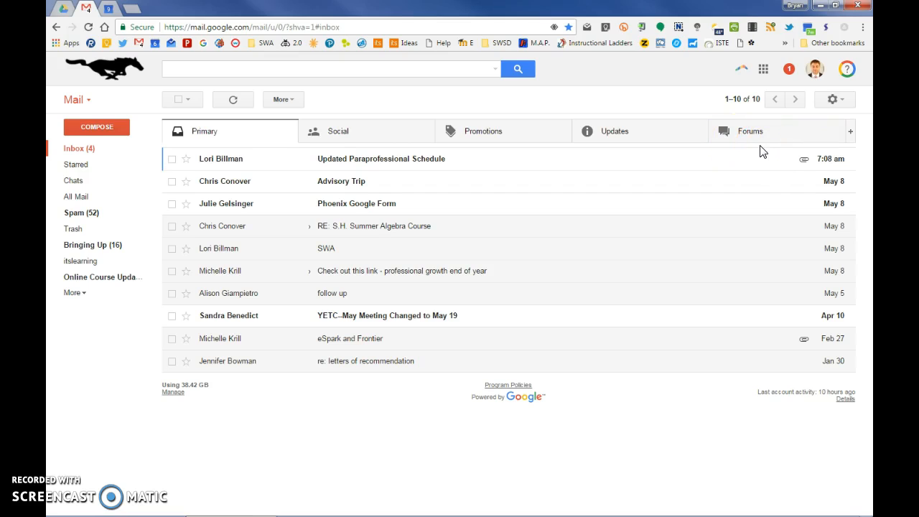
pyautogui.click(686, 191)
# Open the "Updated Paraprofessional Schedule" message and copy the e-mail address of its recipient staff group
pyautogui.click(209, 155)
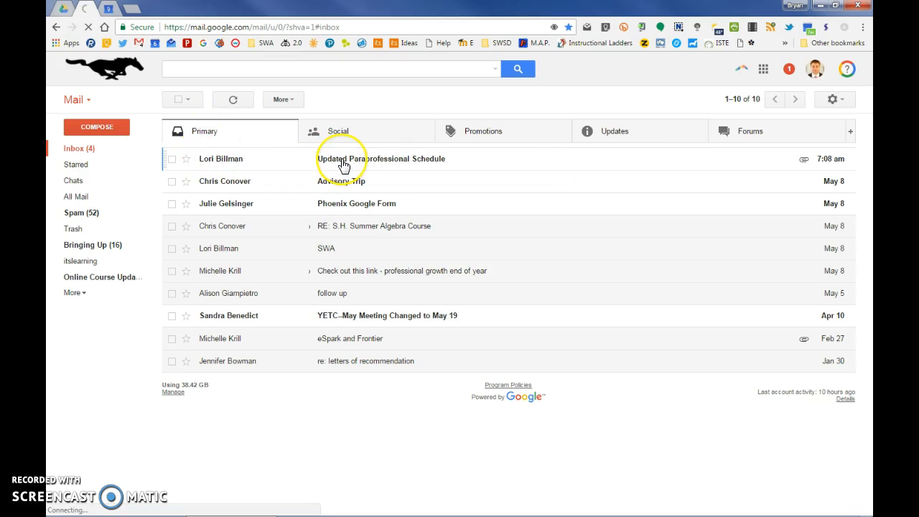
pyautogui.click(343, 163)
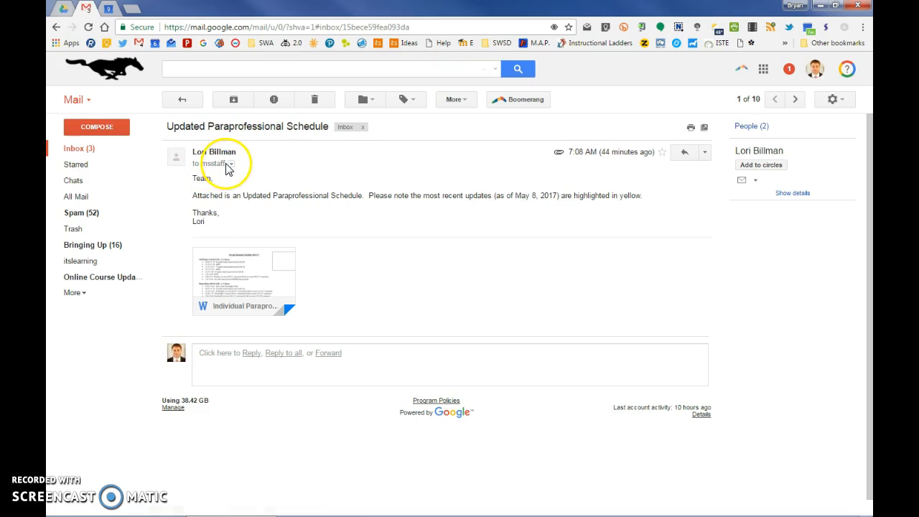
pyautogui.click(223, 163)
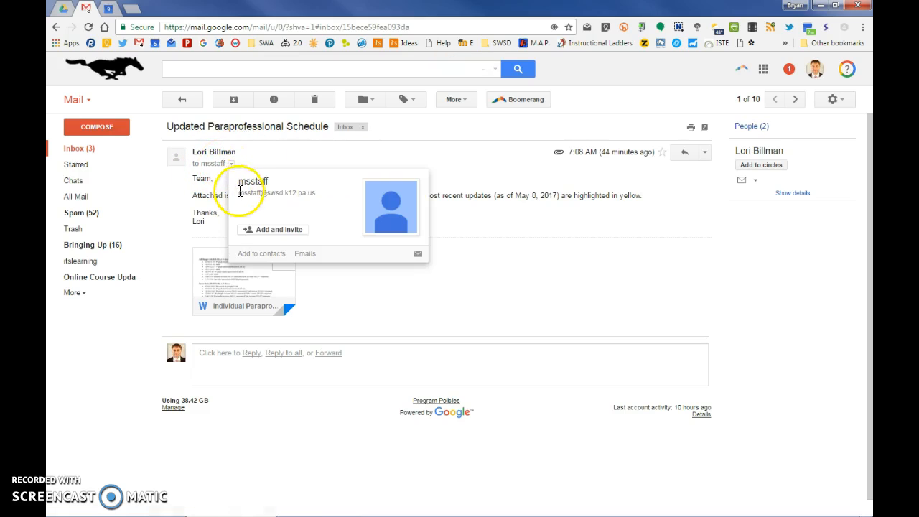
pyautogui.moveTo(237, 193); pyautogui.dragTo(314, 194)
pyautogui.hotkey('ctrl', 'c')
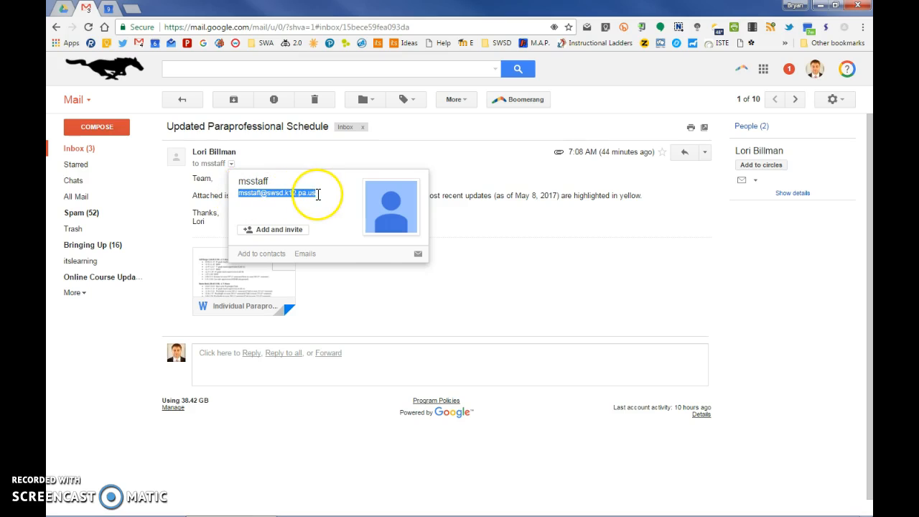
pyautogui.rightClick(309, 194)
pyautogui.click(320, 201)
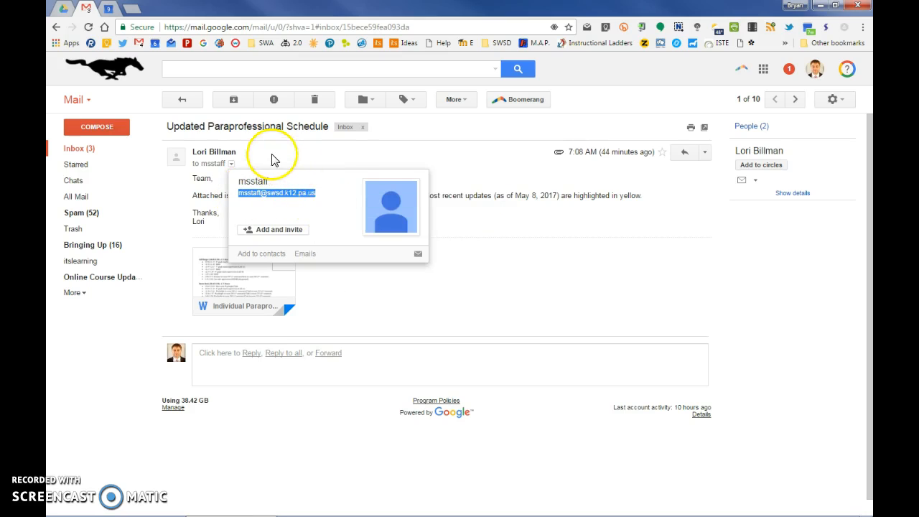
# Start a filter based on this message, clearing the sender and pasting the copied group address as the recipient criterion
pyautogui.click(705, 153)
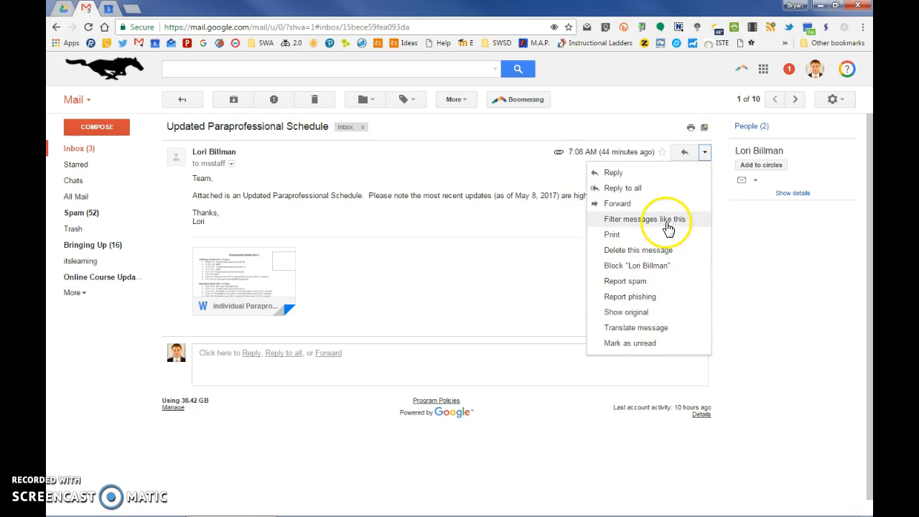
pyautogui.click(609, 222)
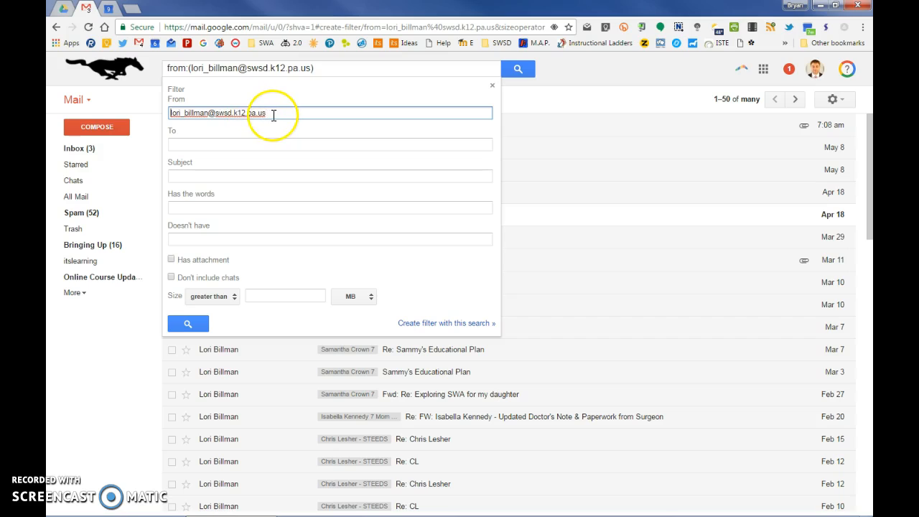
pyautogui.moveTo(275, 115); pyautogui.dragTo(167, 113)
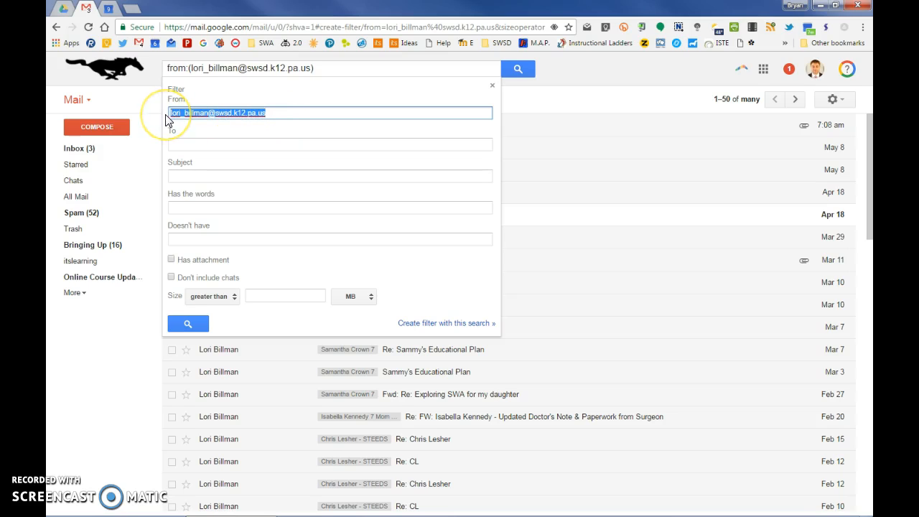
pyautogui.press('BackSpace')
pyautogui.click(178, 144)
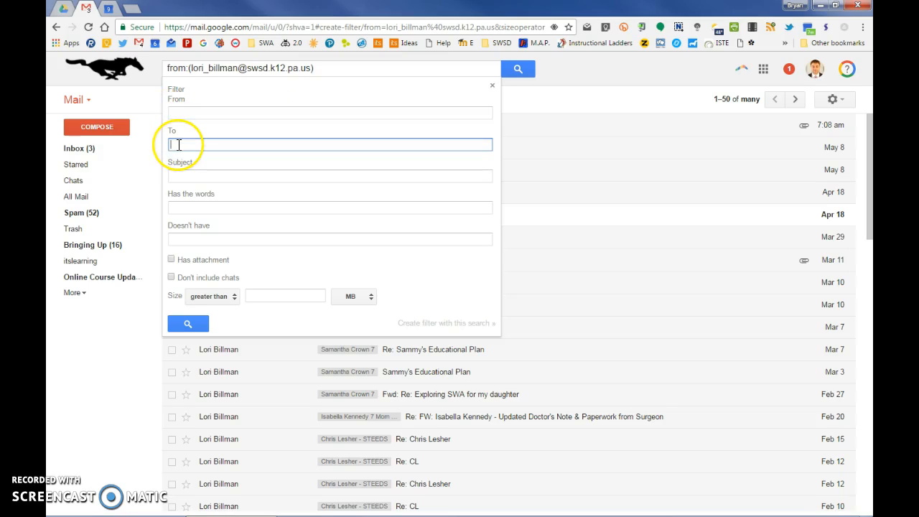
pyautogui.rightClick(178, 144)
pyautogui.click(227, 210)
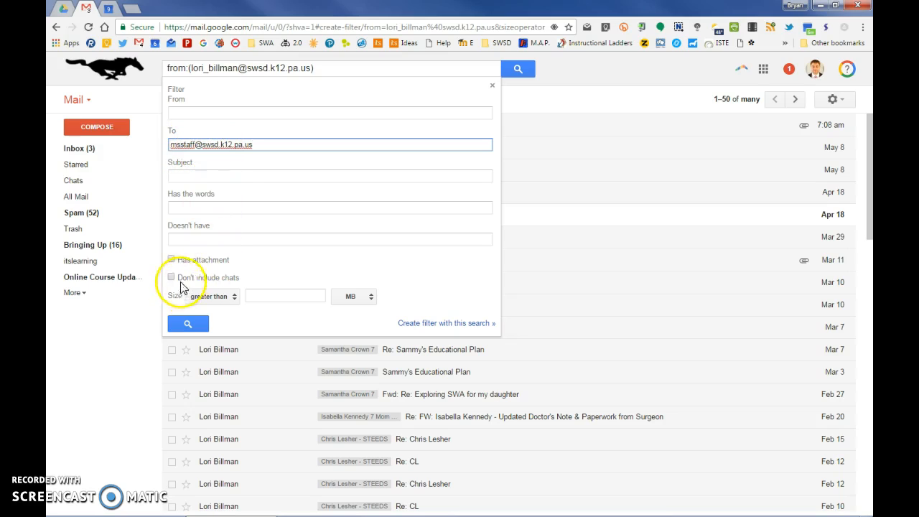
# Create the filter so that matching mail is categorized as Forums, and also apply it to the existing matching messages
pyautogui.click(427, 324)
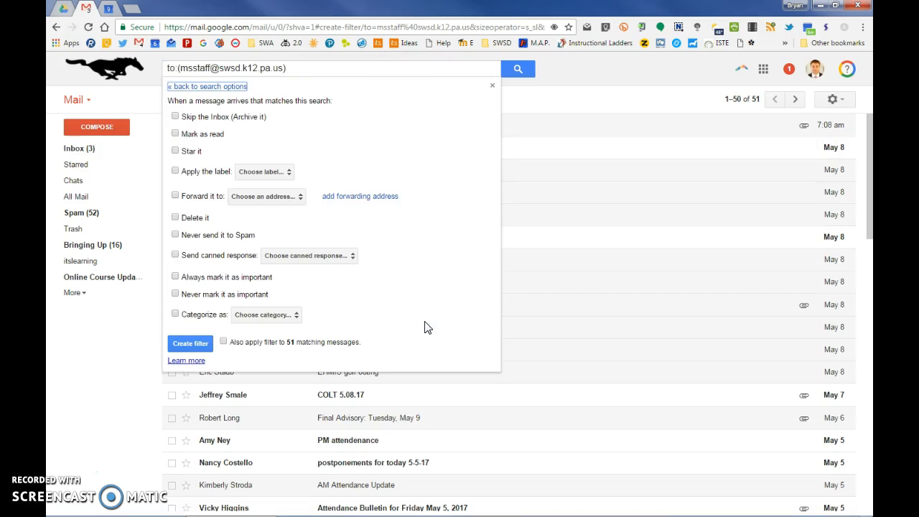
pyautogui.click(175, 316)
pyautogui.click(263, 314)
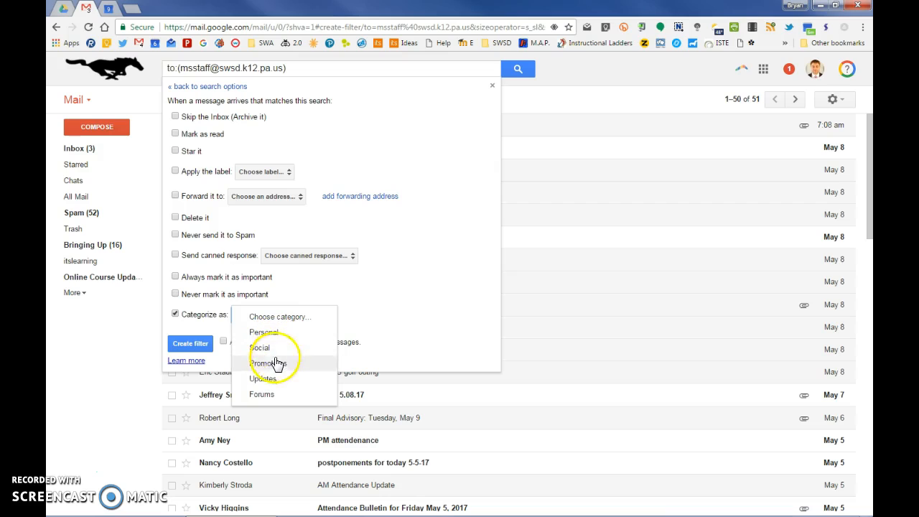
pyautogui.click(271, 395)
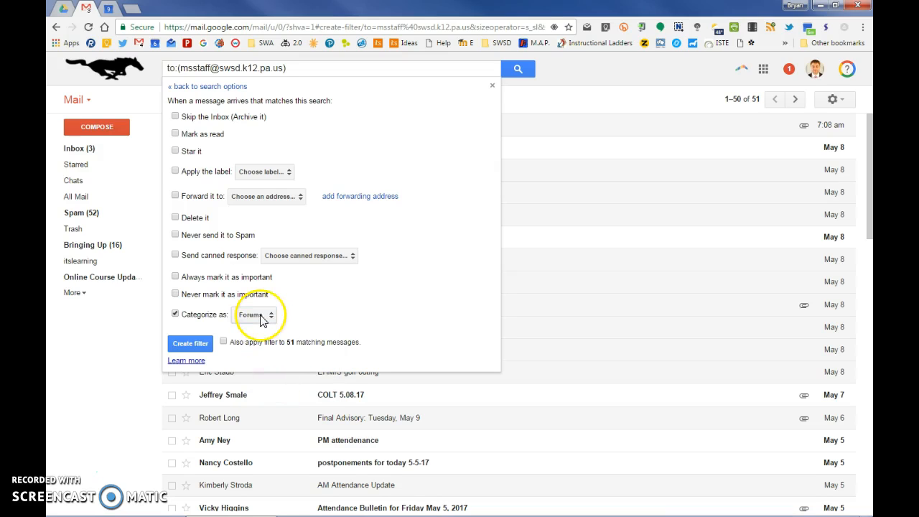
pyautogui.click(223, 342)
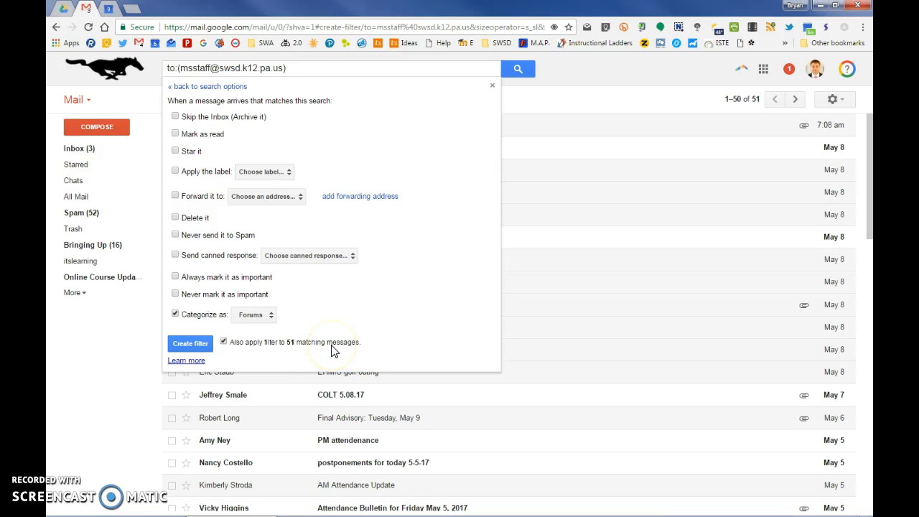
pyautogui.click(193, 343)
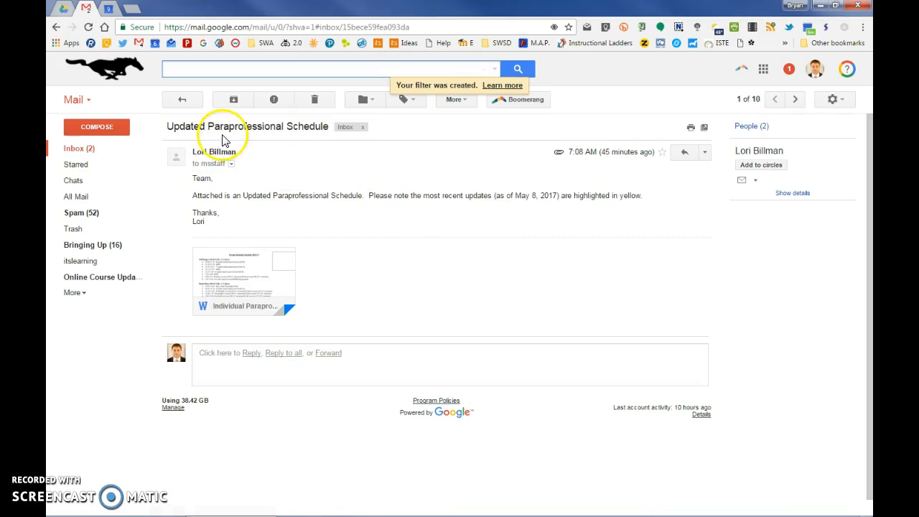
# Return to the inbox and check the messages in the Forums and Primary categories
pyautogui.click(180, 101)
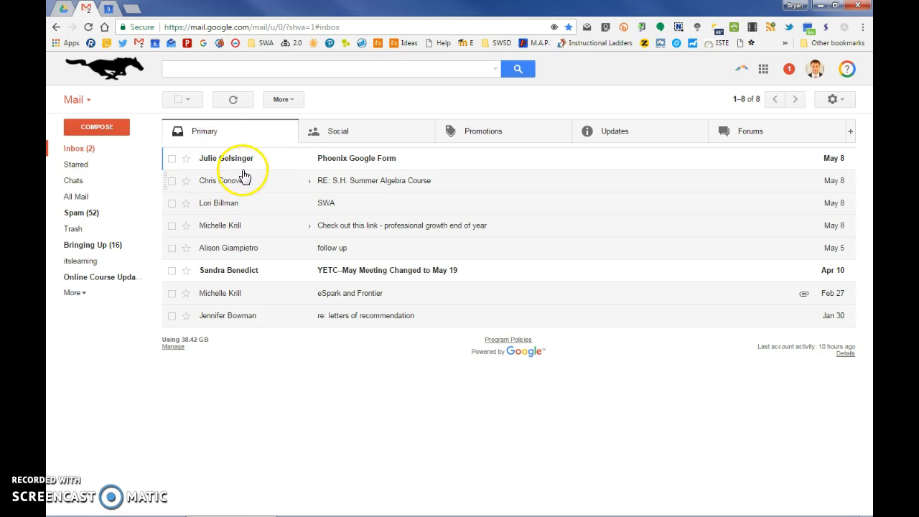
pyautogui.click(752, 142)
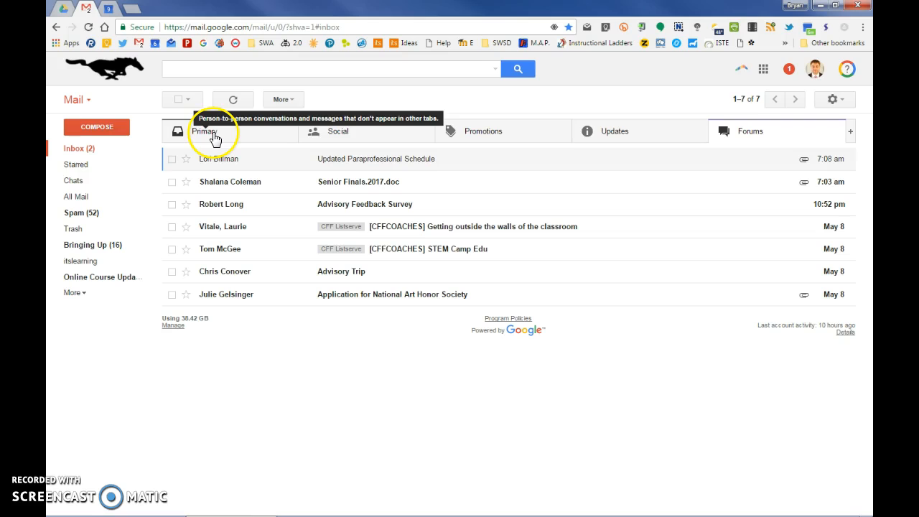
pyautogui.click(242, 135)
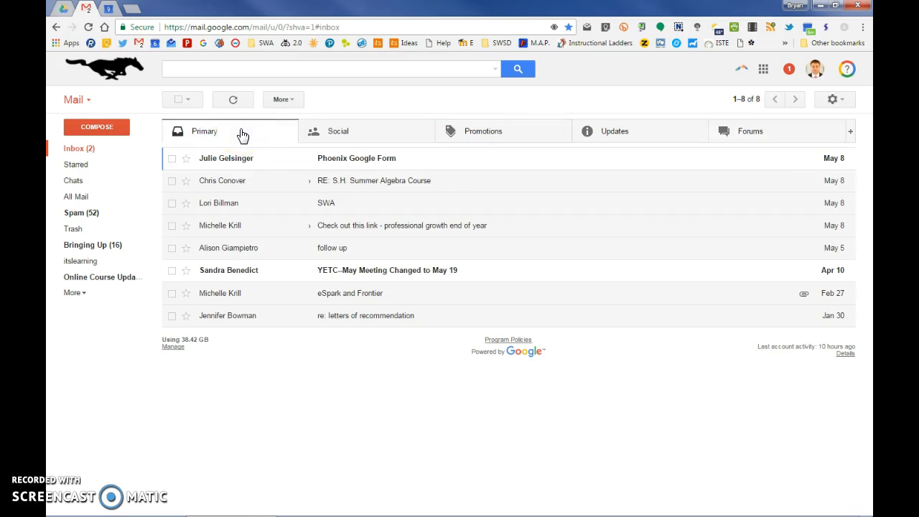
# Open the "Phoenix Google Form" message and copy the recipient staff group's e-mail address from its header details
pyautogui.click(353, 164)
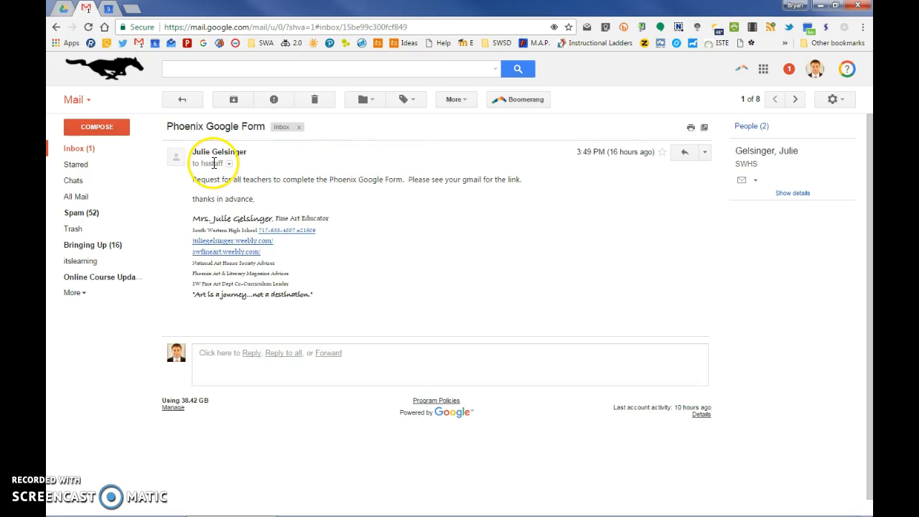
pyautogui.moveTo(219, 164)
pyautogui.moveTo(230, 194); pyautogui.dragTo(303, 196)
pyautogui.rightClick(301, 195)
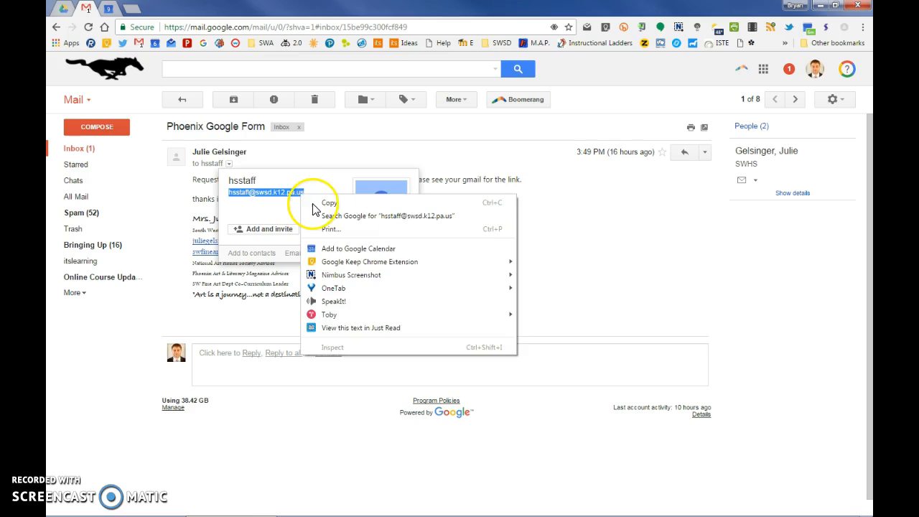
pyautogui.click(309, 203)
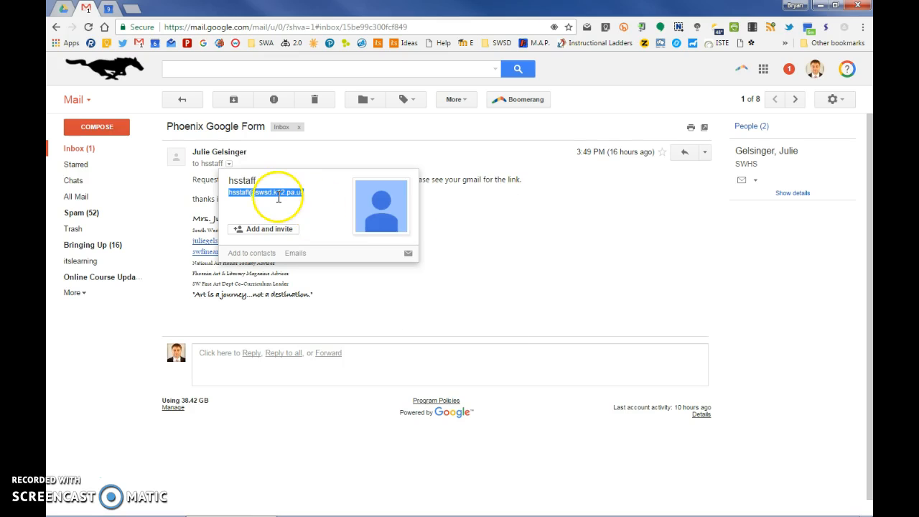
pyautogui.click(230, 166)
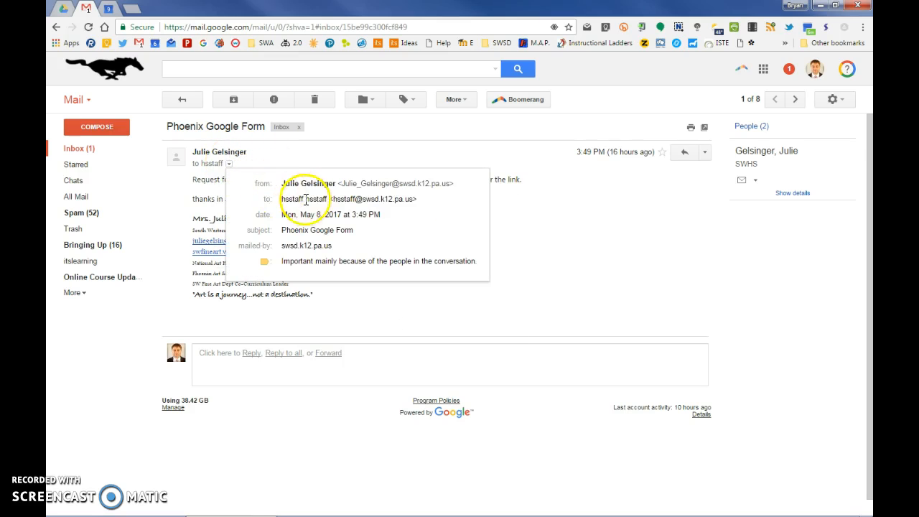
pyautogui.moveTo(350, 199); pyautogui.dragTo(424, 198)
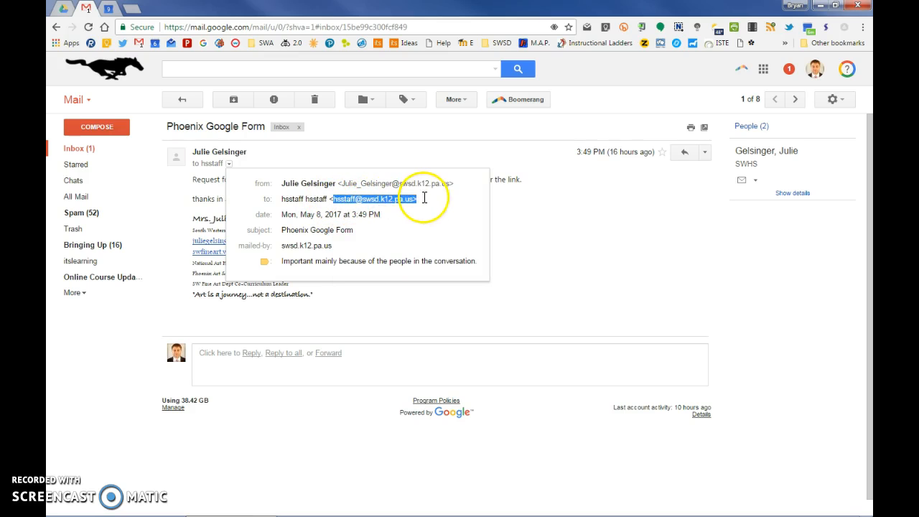
pyautogui.rightClick(413, 199)
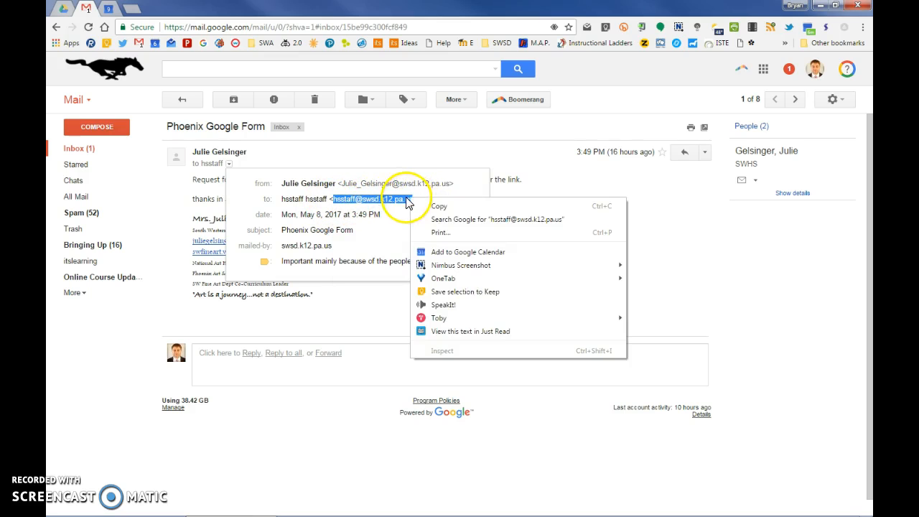
pyautogui.click(431, 207)
pyautogui.click(426, 164)
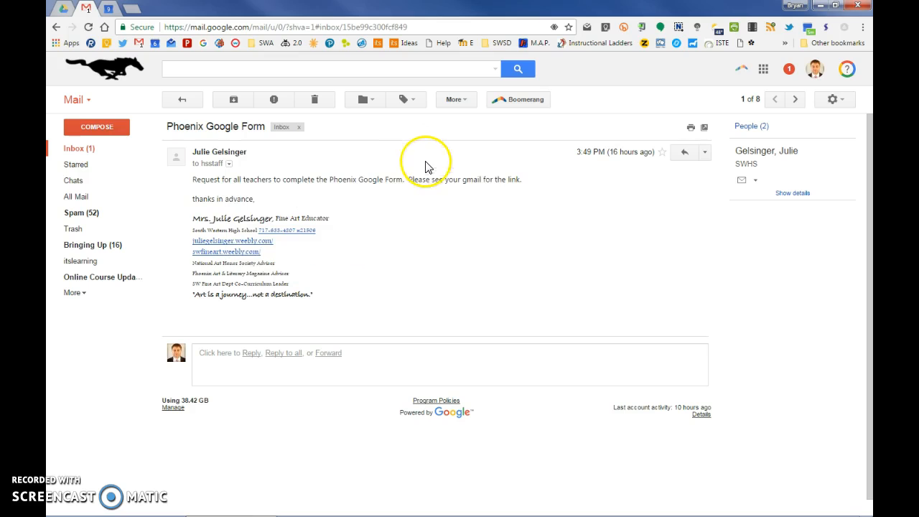
# Start a filter from the "Phoenix Google Form" message, removing the sender criterion and pasting the copied staff group address as the recipient
pyautogui.click(705, 154)
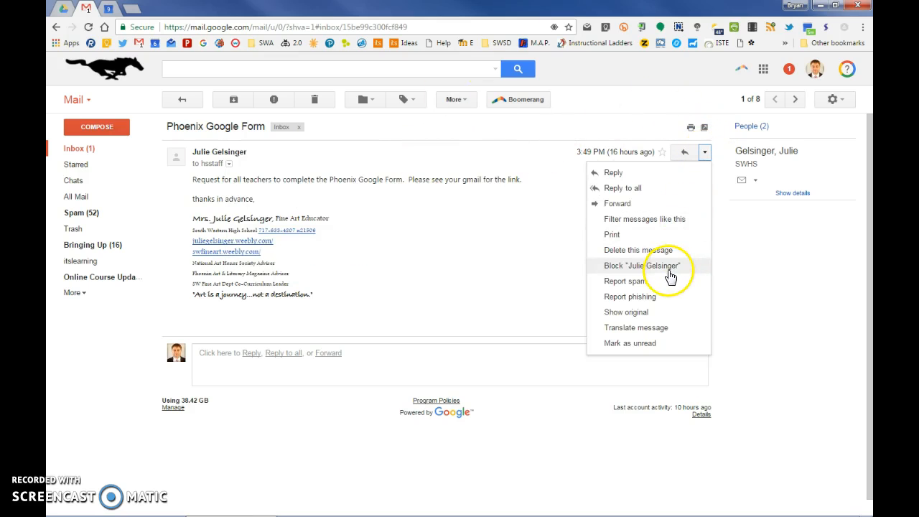
pyautogui.click(666, 219)
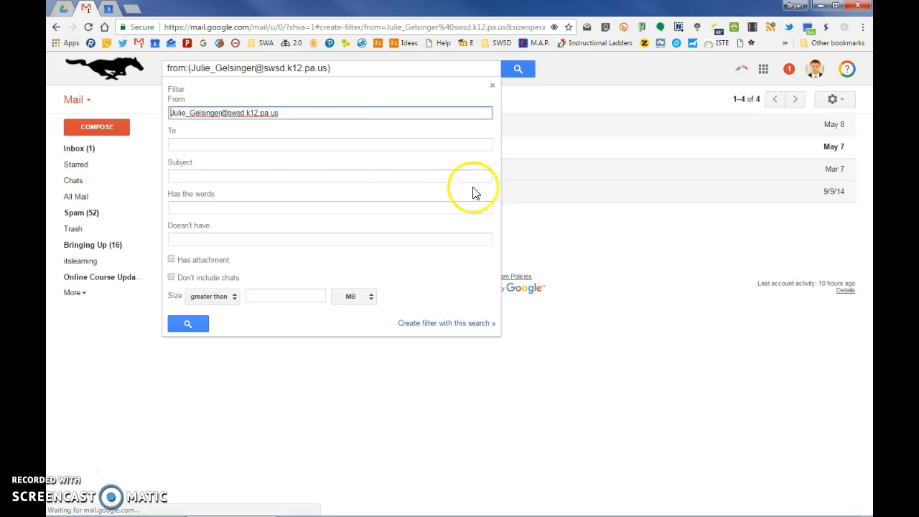
pyautogui.moveTo(287, 113); pyautogui.dragTo(153, 116)
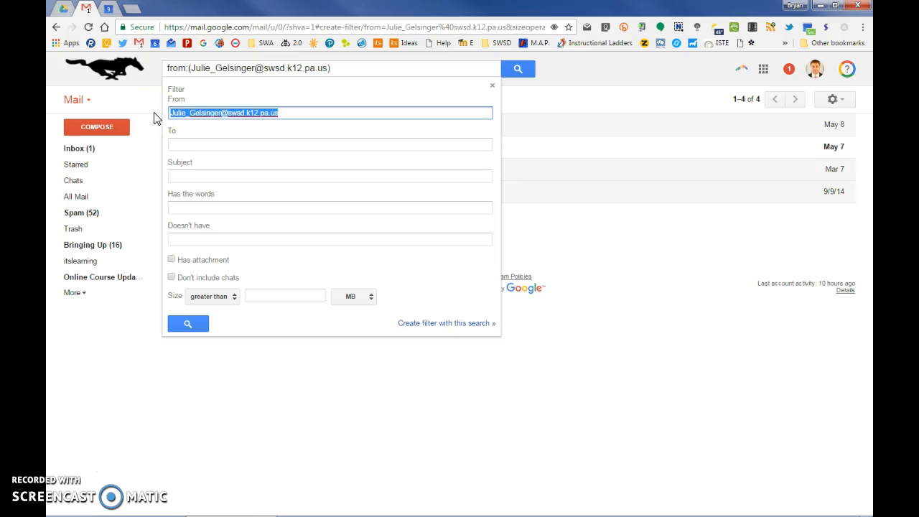
pyautogui.press('BackSpace')
pyautogui.click(181, 114)
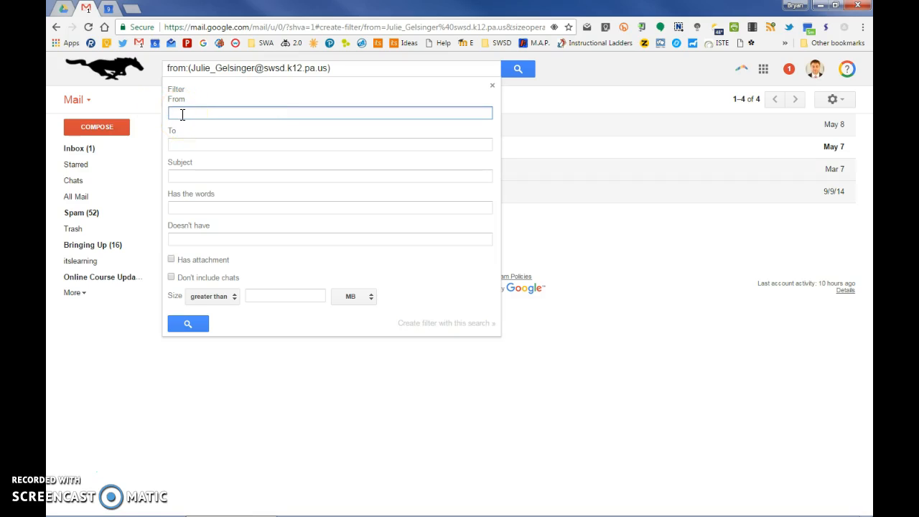
pyautogui.click(177, 144)
pyautogui.rightClick(176, 144)
pyautogui.click(201, 213)
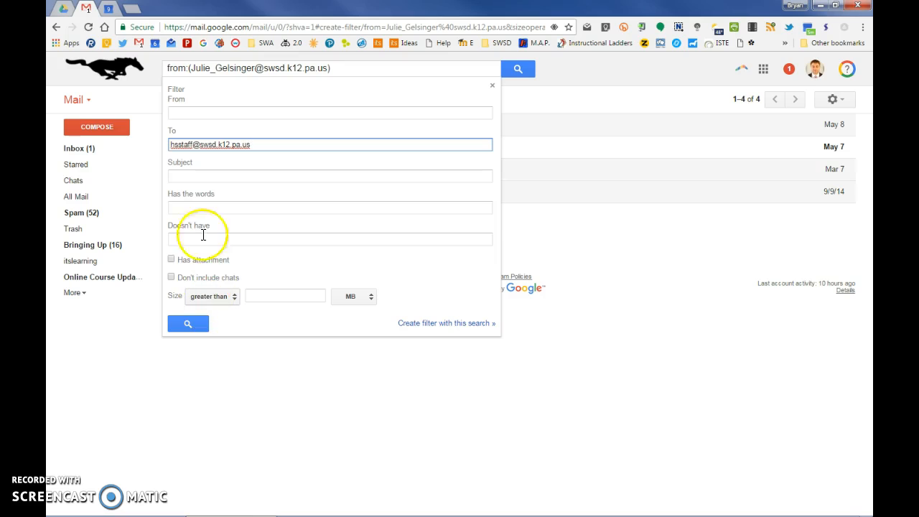
# Create the filter with matching mail categorized as Forums, applying it to the existing matching messages as well
pyautogui.click(431, 325)
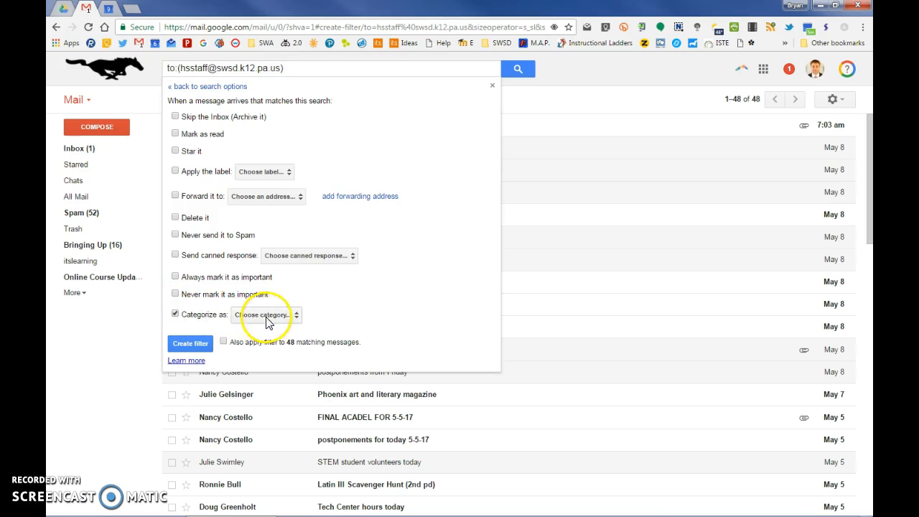
pyautogui.click(291, 315)
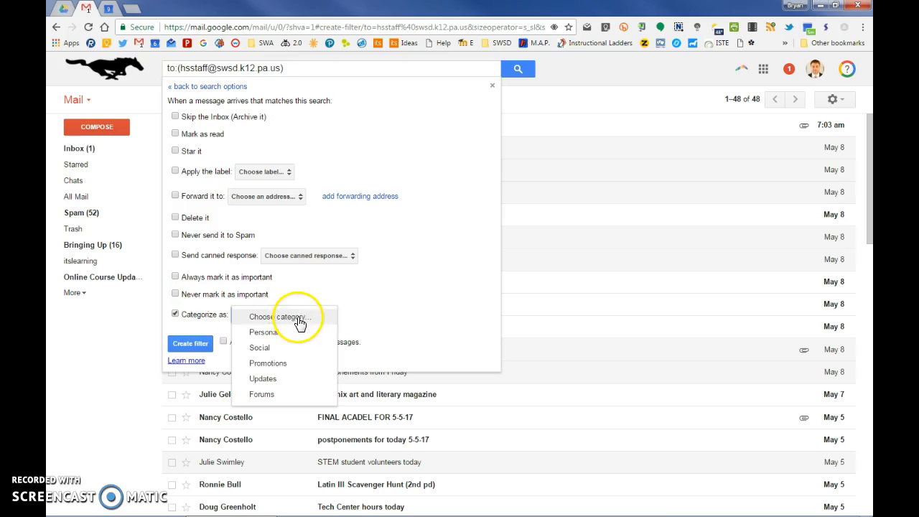
pyautogui.click(260, 397)
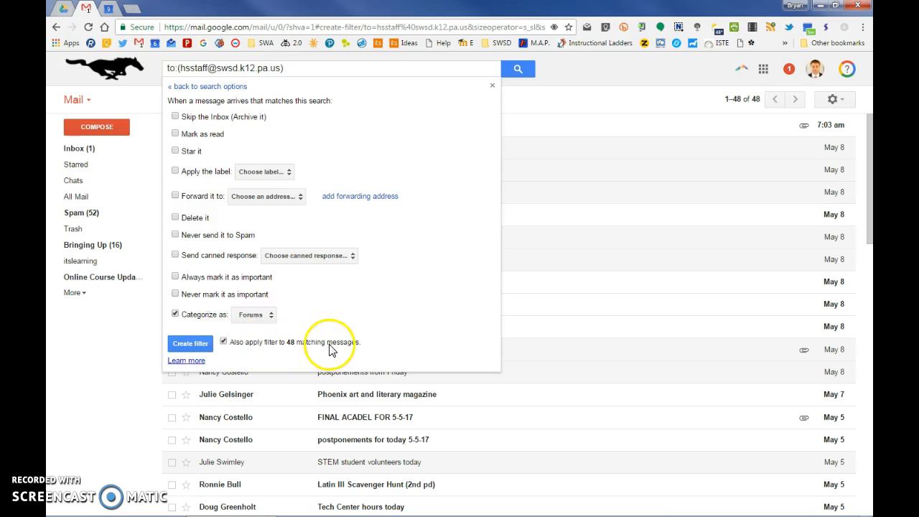
pyautogui.click(190, 343)
pyautogui.click(206, 349)
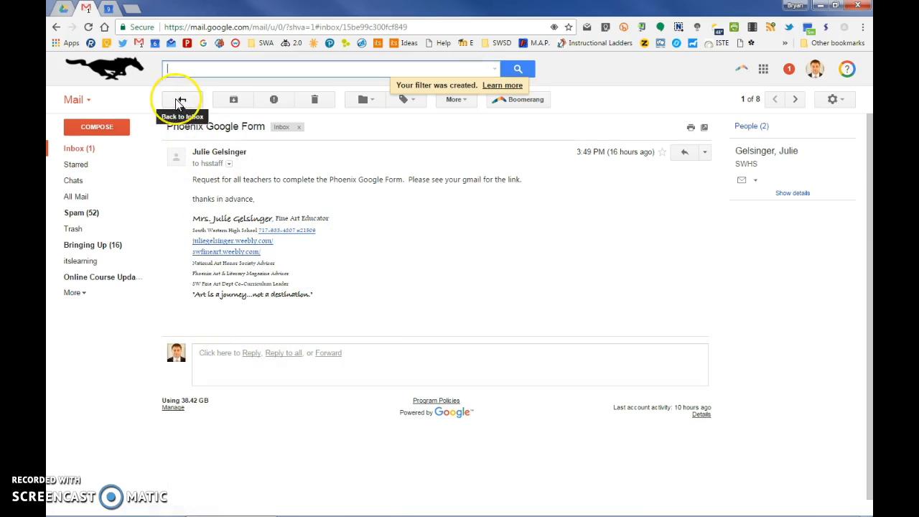
# Go back to the inbox and review the Forums messages, followed by the Primary messages
pyautogui.click(180, 101)
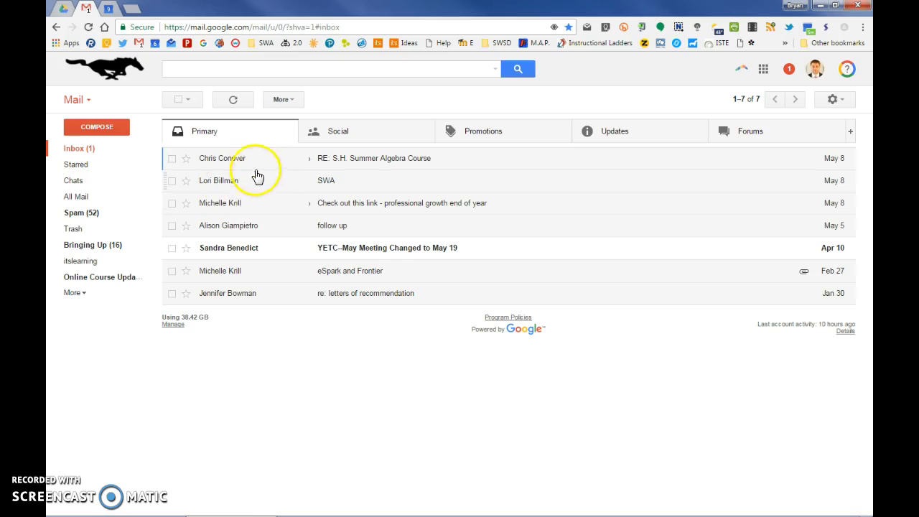
pyautogui.click(753, 140)
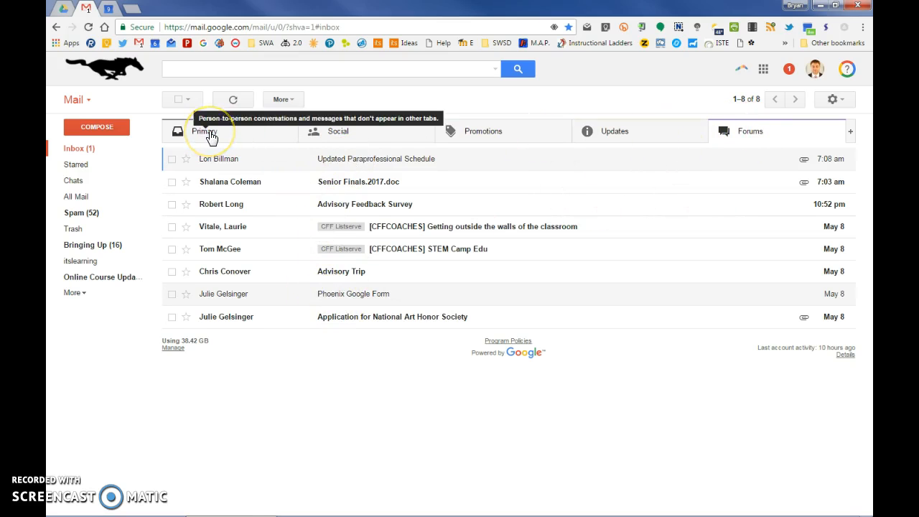
pyautogui.click(210, 136)
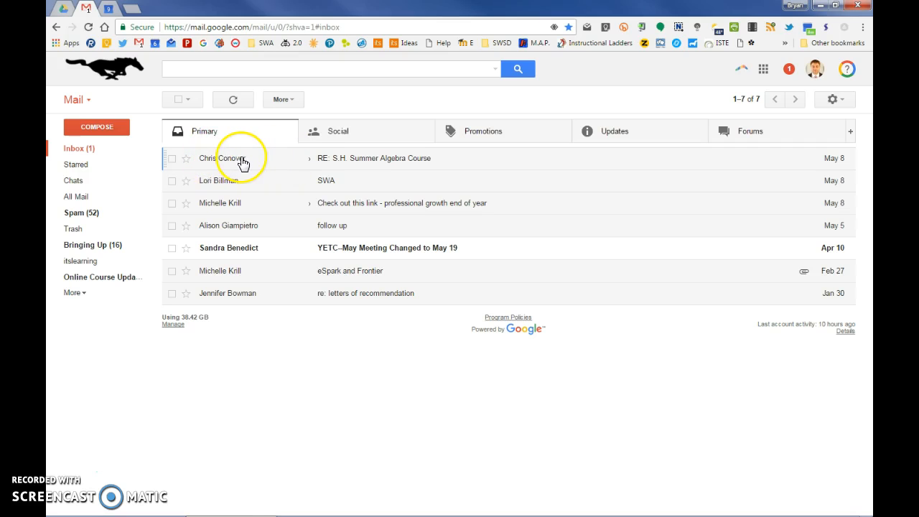